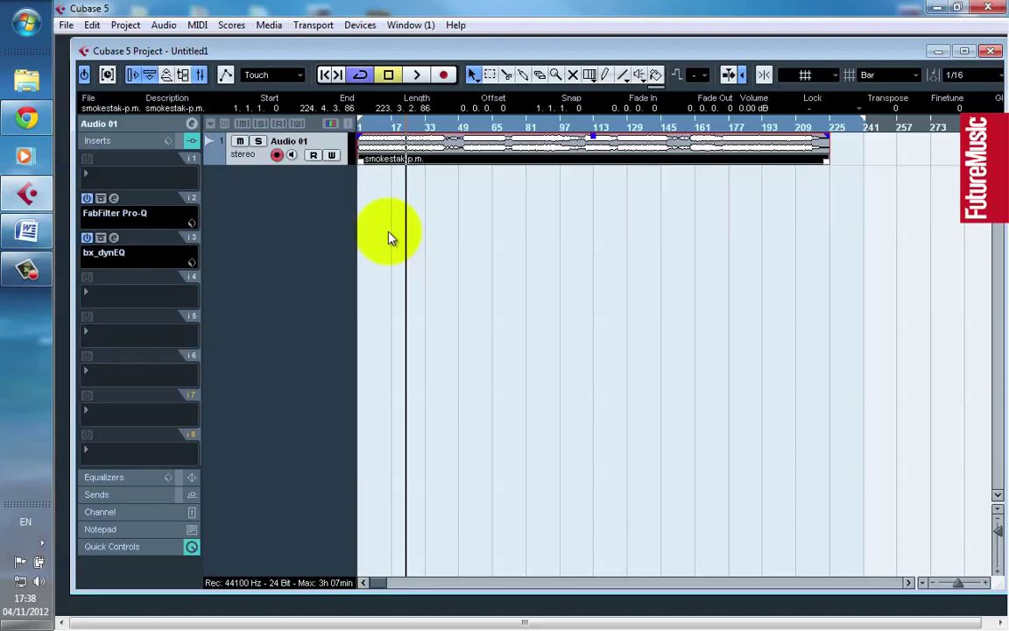
Show the bx_dynEQ window on Audio 01, link the key filter to the M-section filter, and play.
click(113, 238)
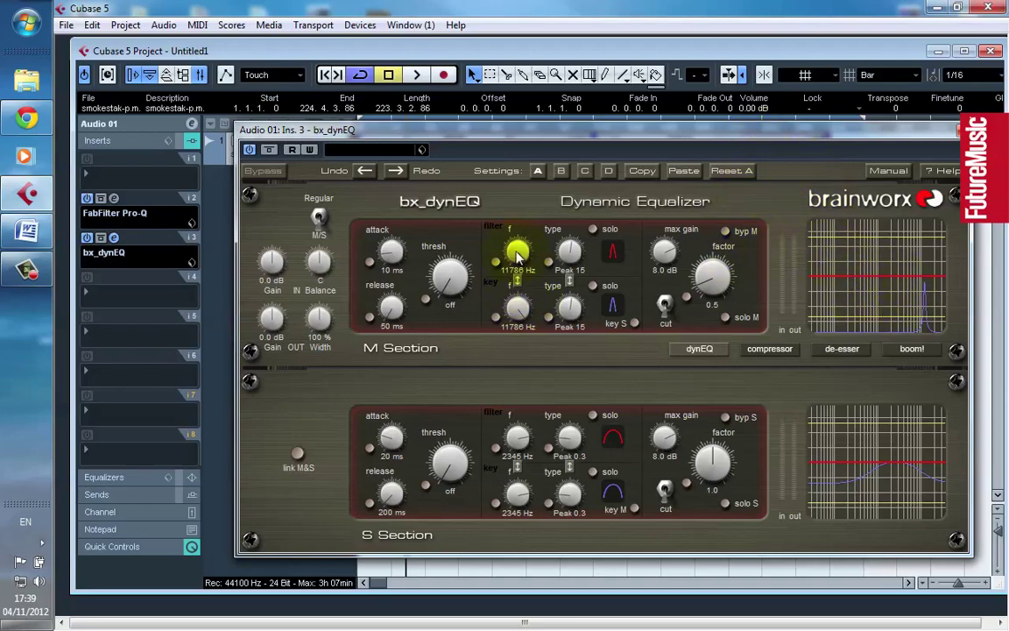
mouse_move(541, 140)
mouse_down()
mouse_move(561, 239)
mouse_move(551, 159)
mouse_up()
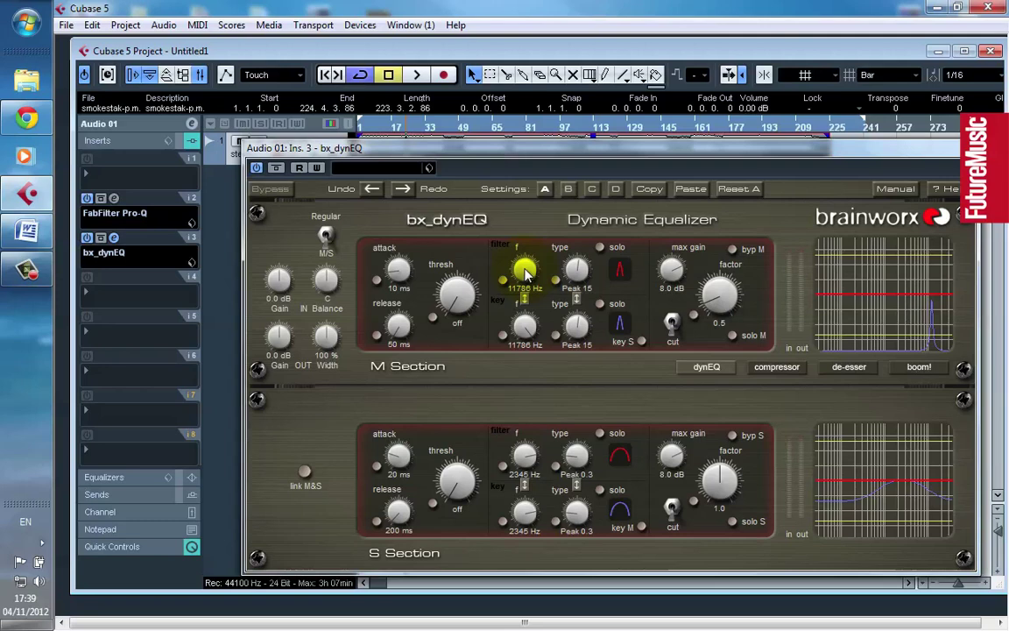
click(517, 297)
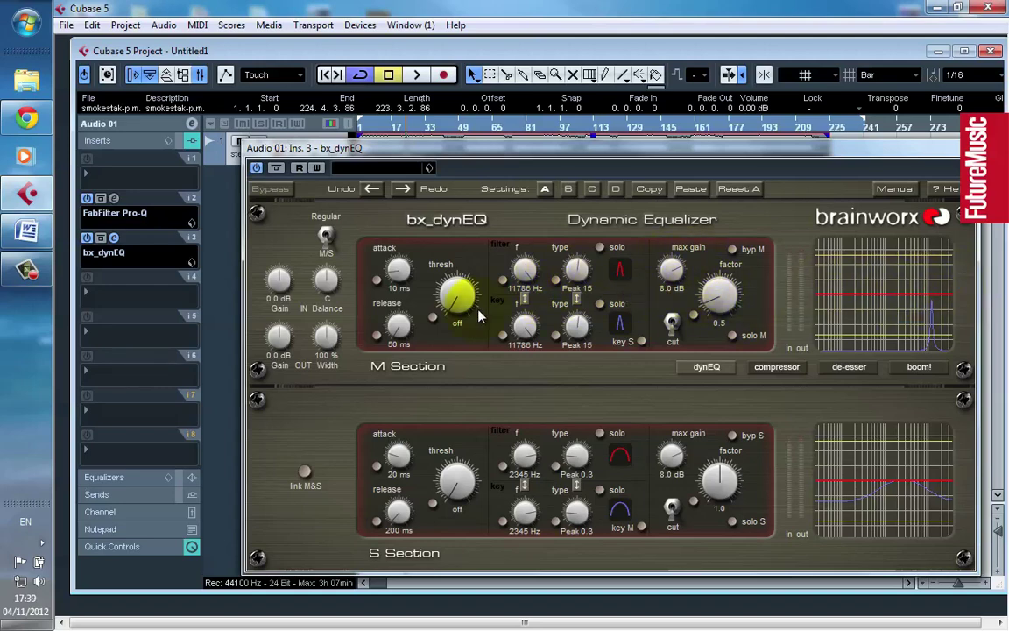
drag(472, 153, 462, 161)
key(space)
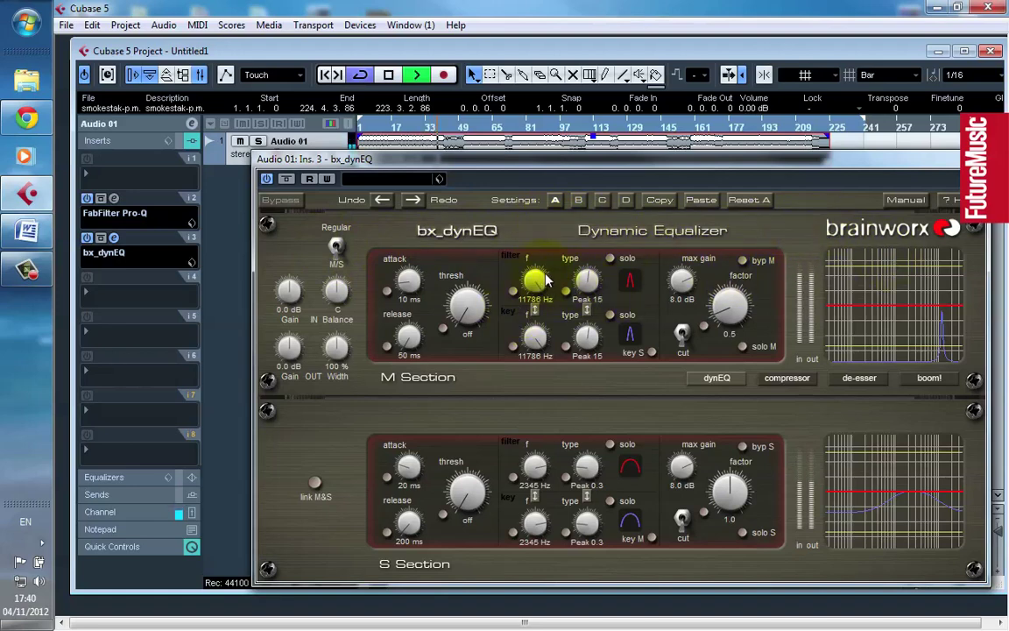
Audition the M section boosting at a -60 dB threshold, then restore cut and play from bar 49.
click(681, 333)
drag(473, 317, 474, 303)
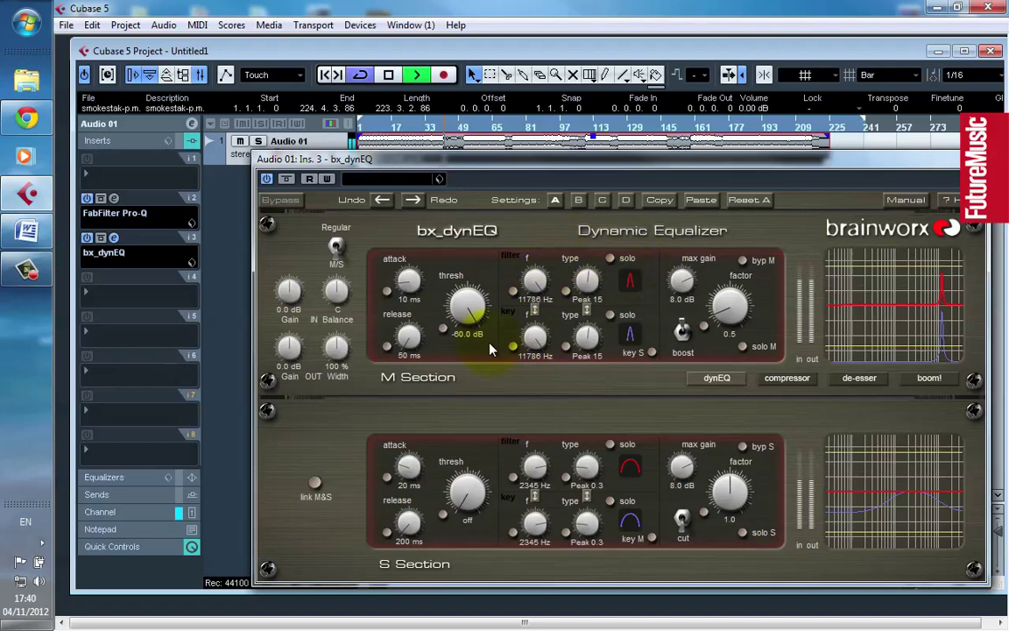
click(682, 329)
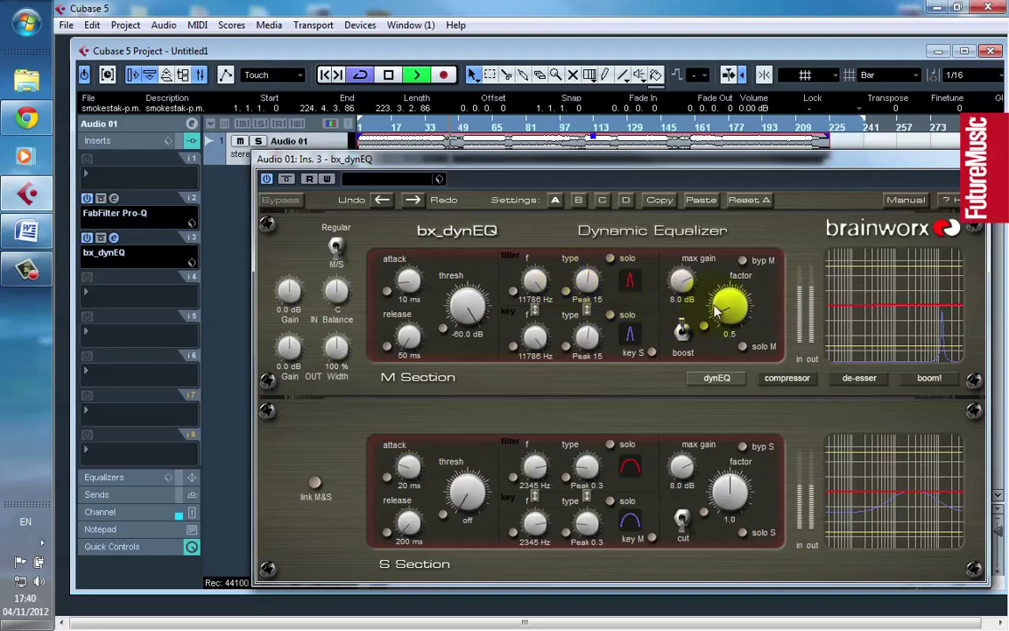
click(682, 332)
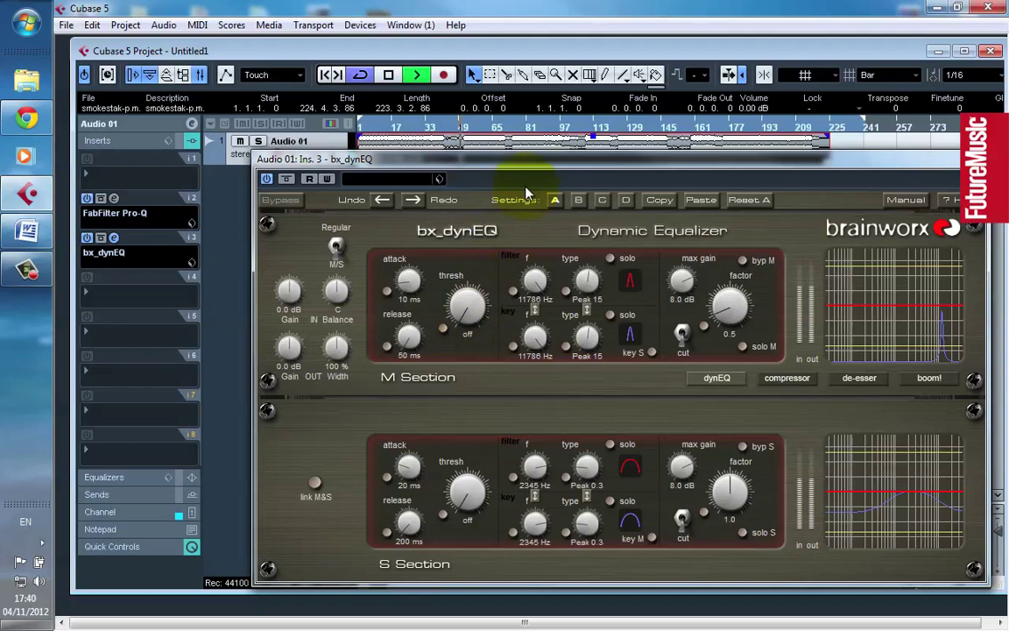
click(462, 130)
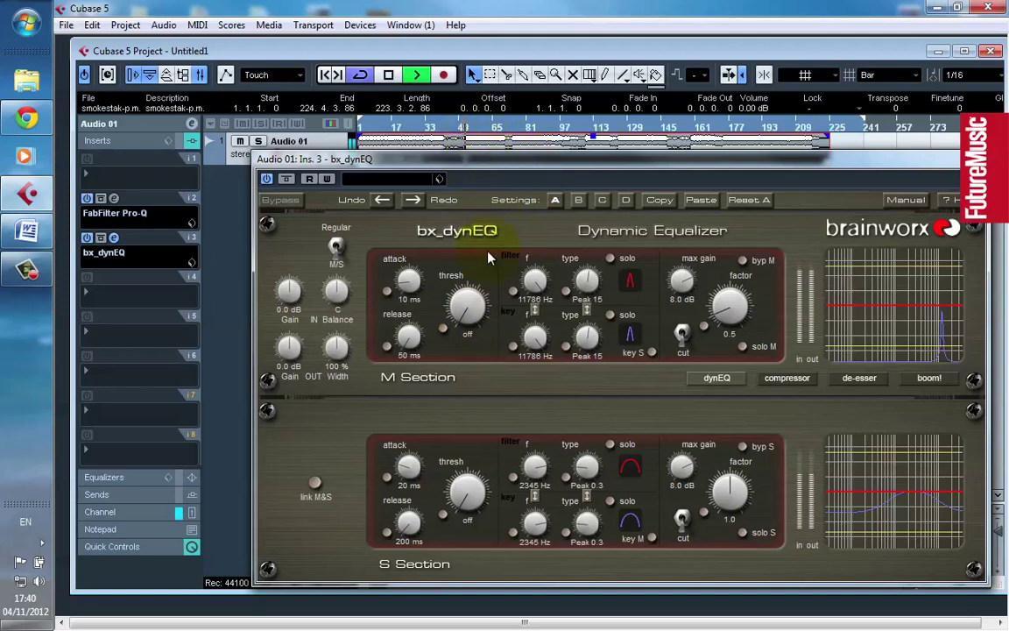
Solo the upper filter band and pull the M-section threshold down to -40.2 dB while listening.
mouse_move(463, 303)
mouse_down()
mouse_move(473, 324)
mouse_move(468, 306)
mouse_up()
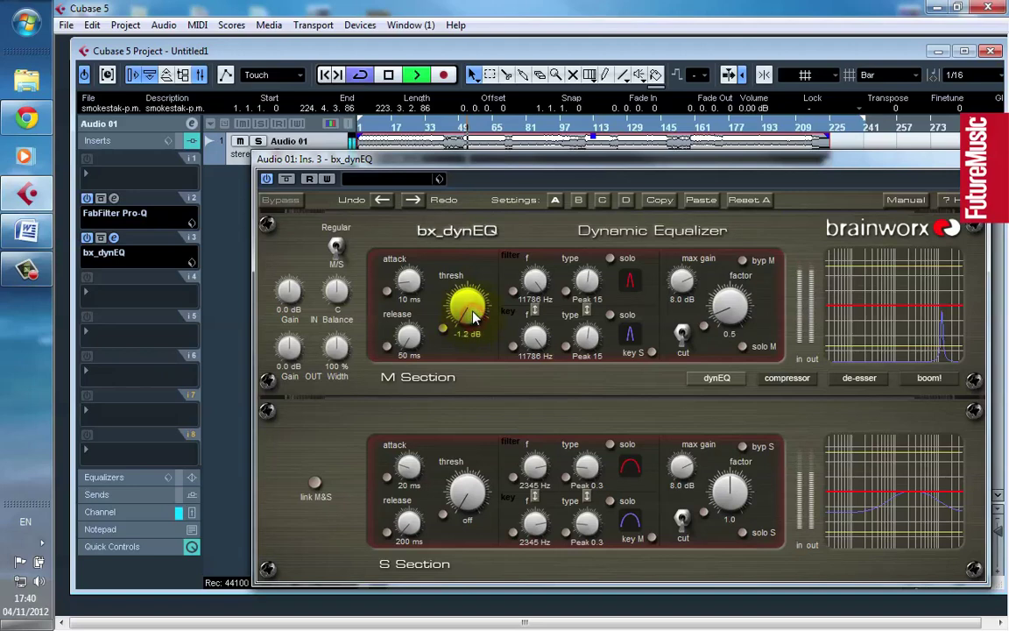
click(609, 258)
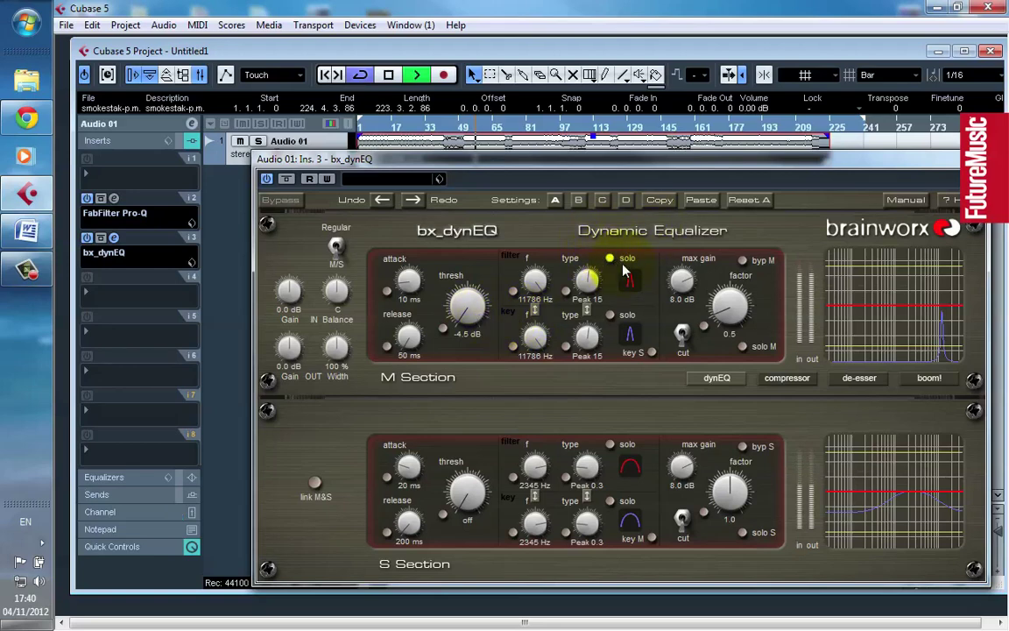
mouse_move(467, 304)
mouse_down()
mouse_move(472, 293)
mouse_move(474, 322)
mouse_move(457, 313)
mouse_up()
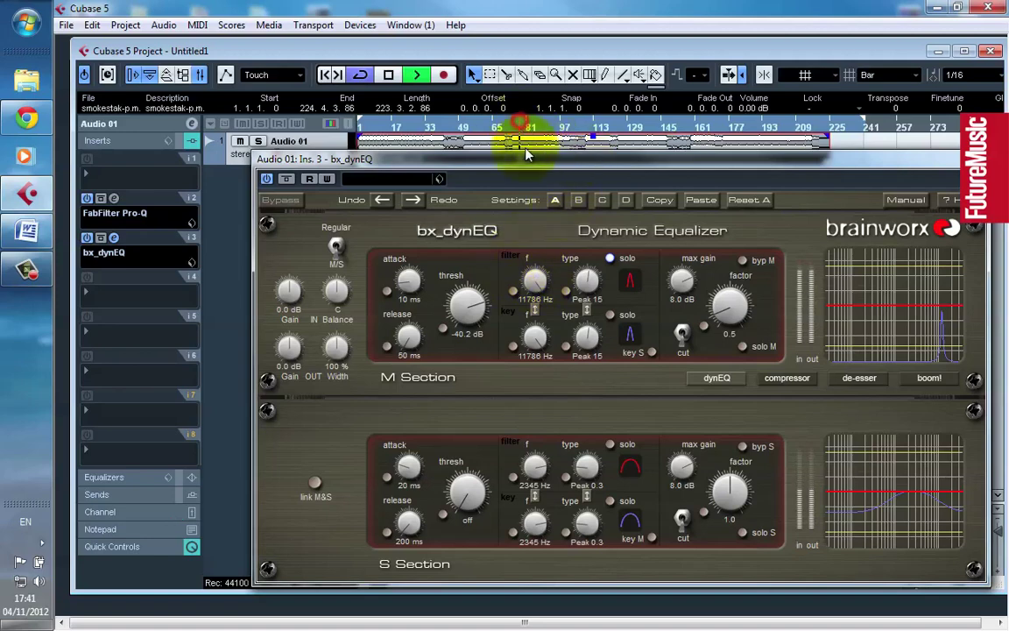
click(609, 259)
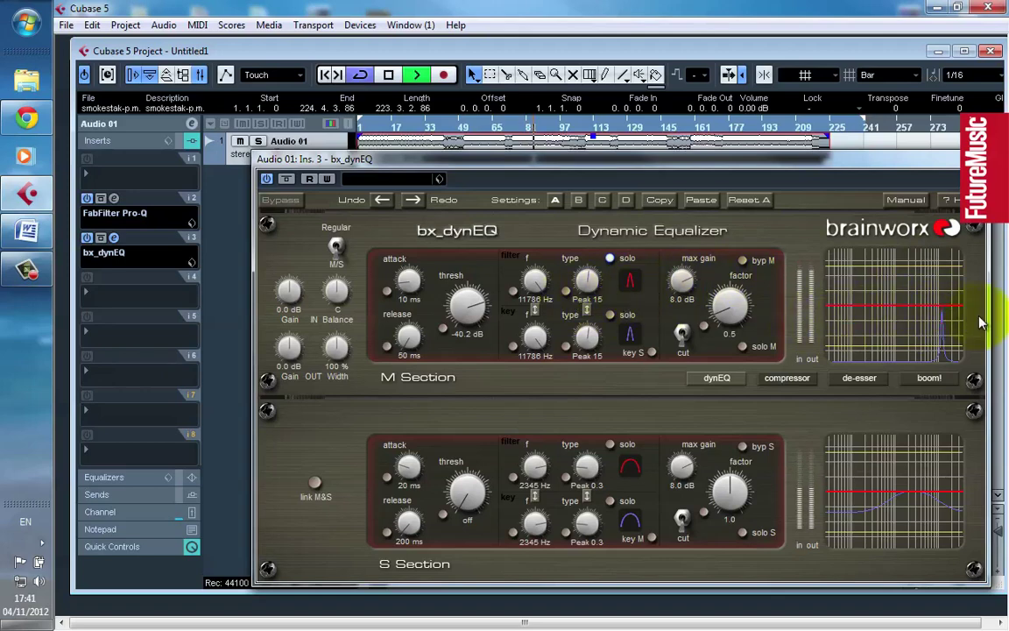
Unsolo the upper band and move playback just past bar 97, then to bar 113.
click(610, 260)
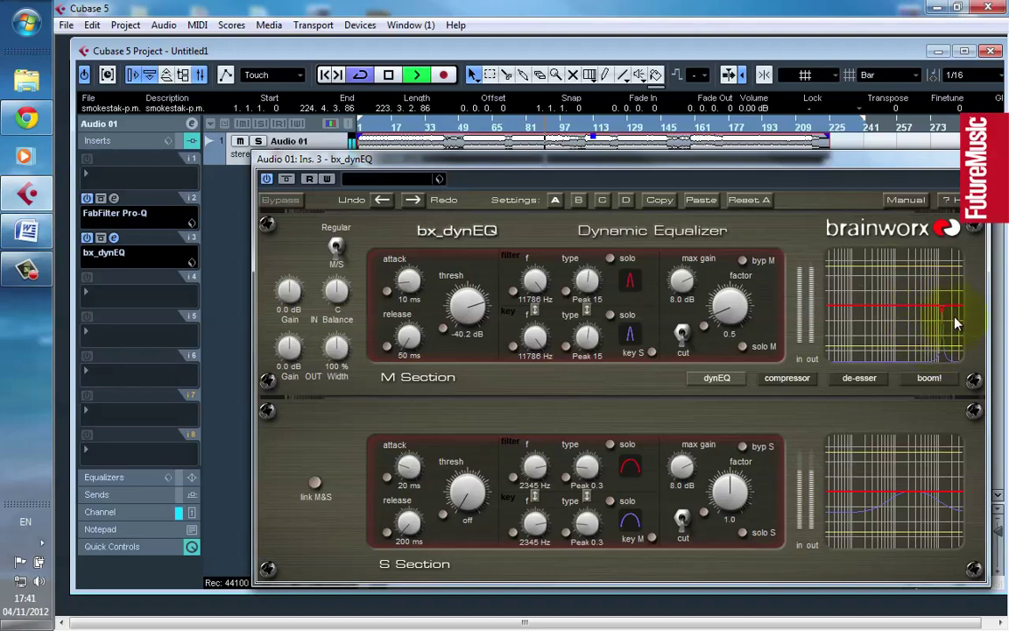
click(568, 127)
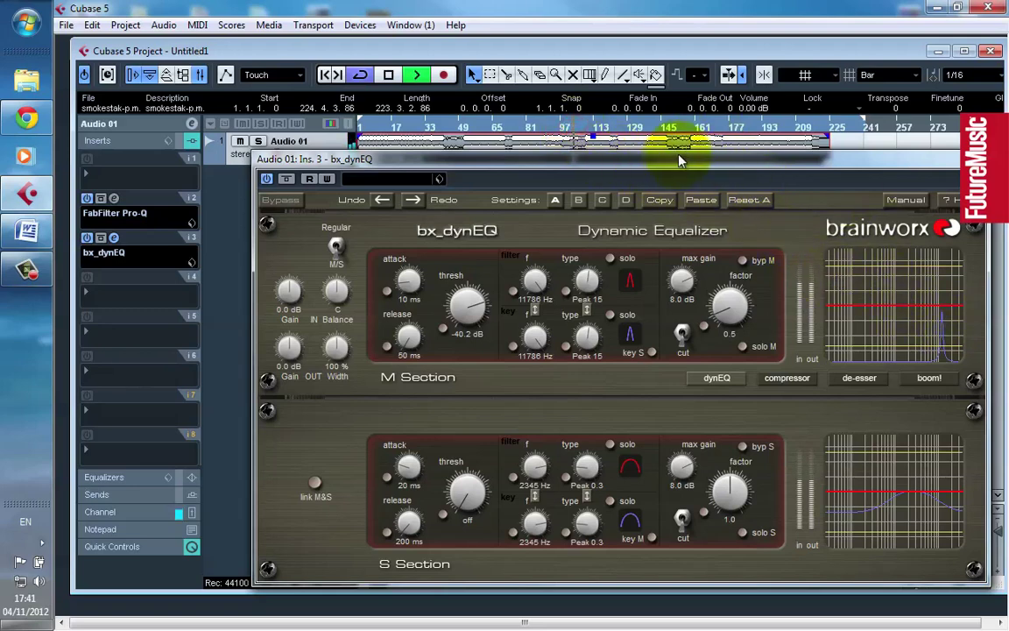
click(583, 129)
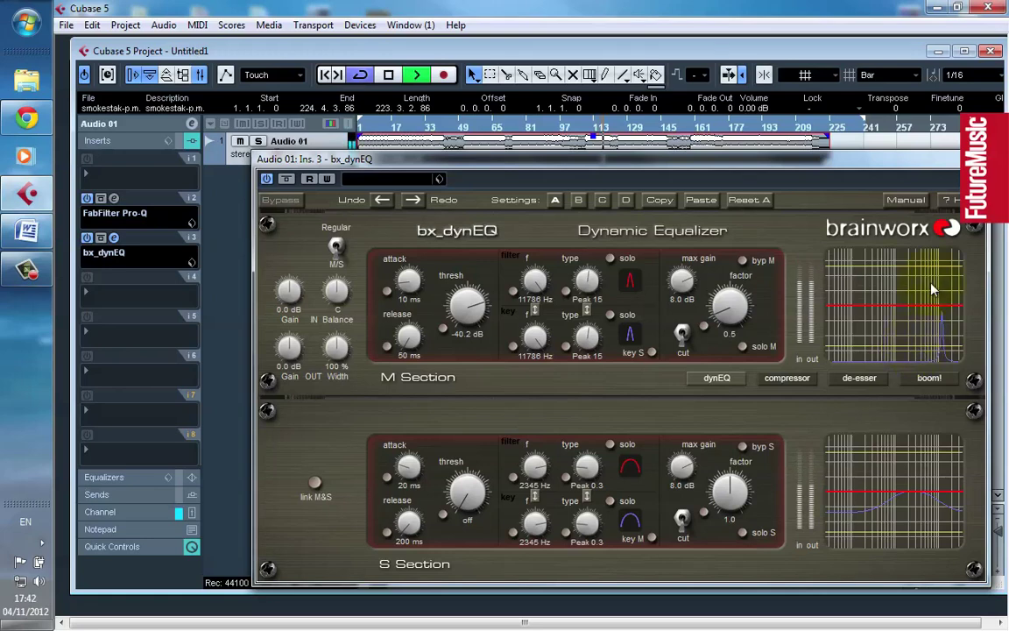
click(636, 129)
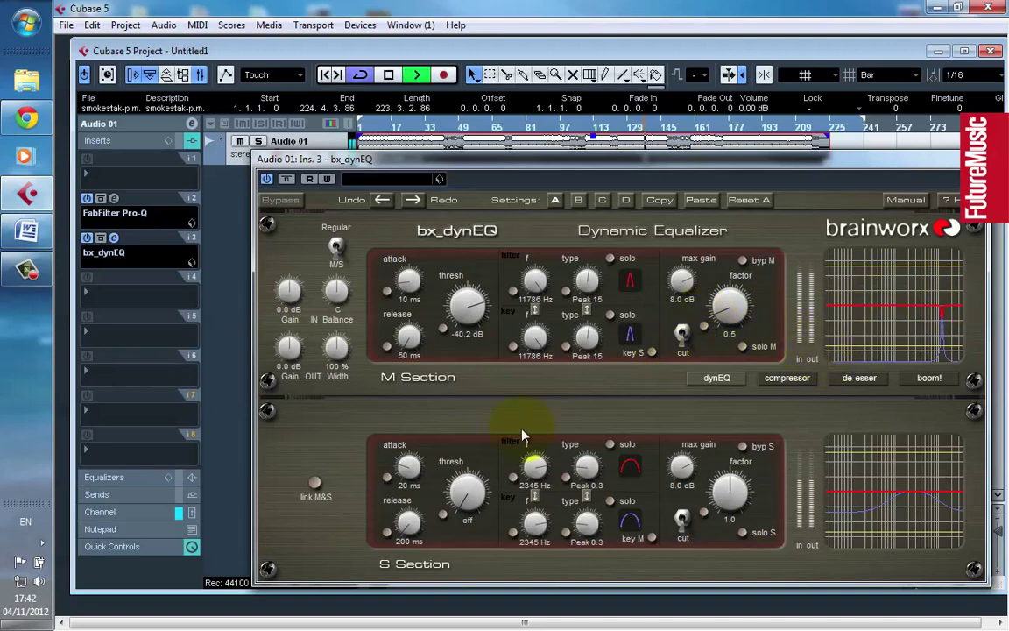
Copy the M-section settings to the S section, set its threshold to -0.3 dB, and stop playback.
click(315, 484)
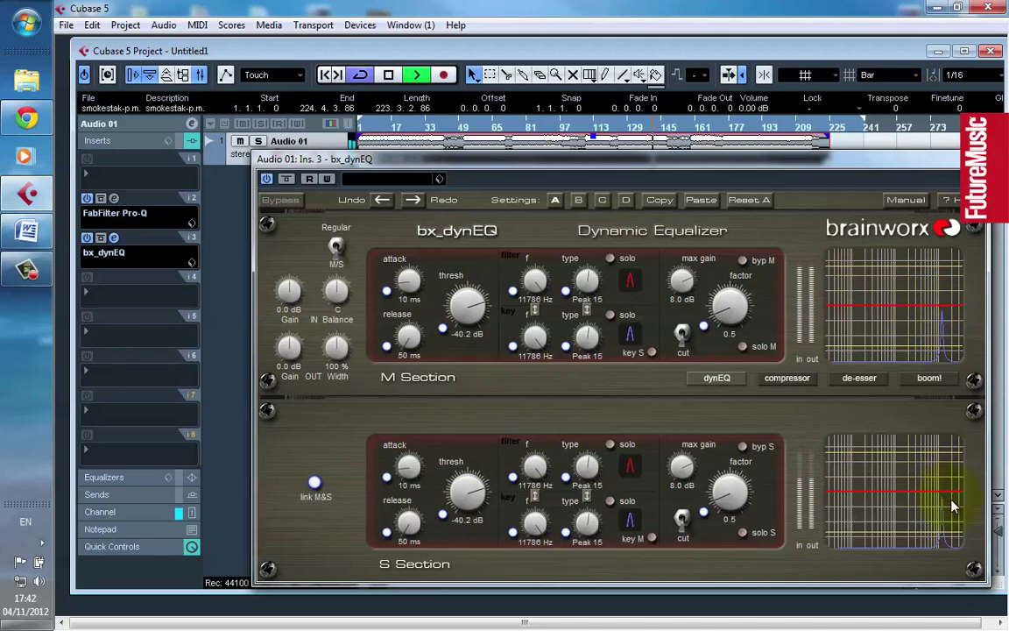
click(326, 497)
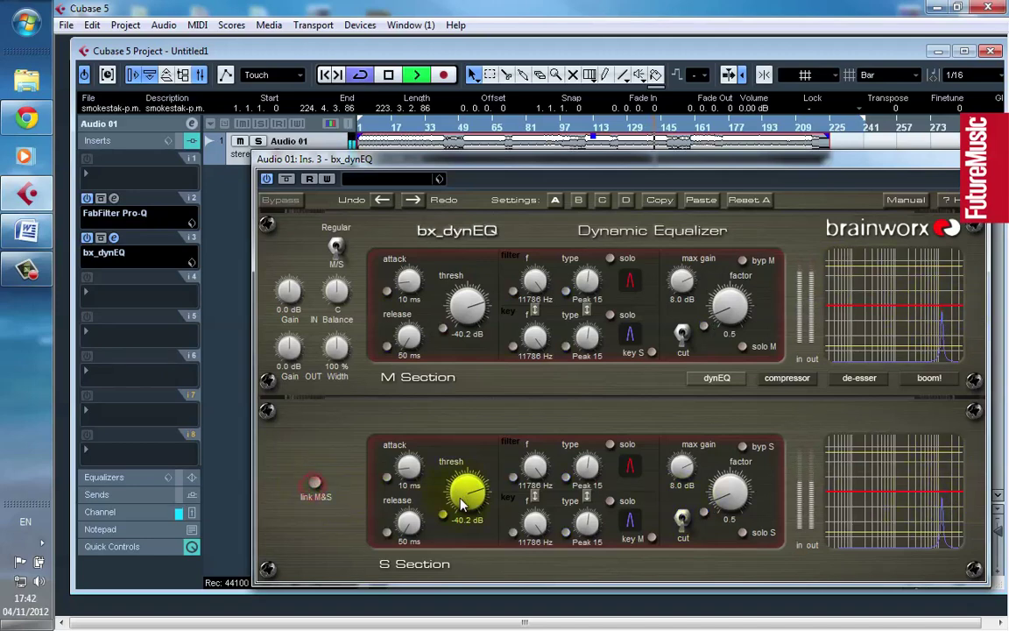
drag(465, 509, 419, 434)
mouse_move(466, 496)
mouse_down()
mouse_move(459, 547)
mouse_move(466, 496)
mouse_up()
scroll(464, 493, up, 10)
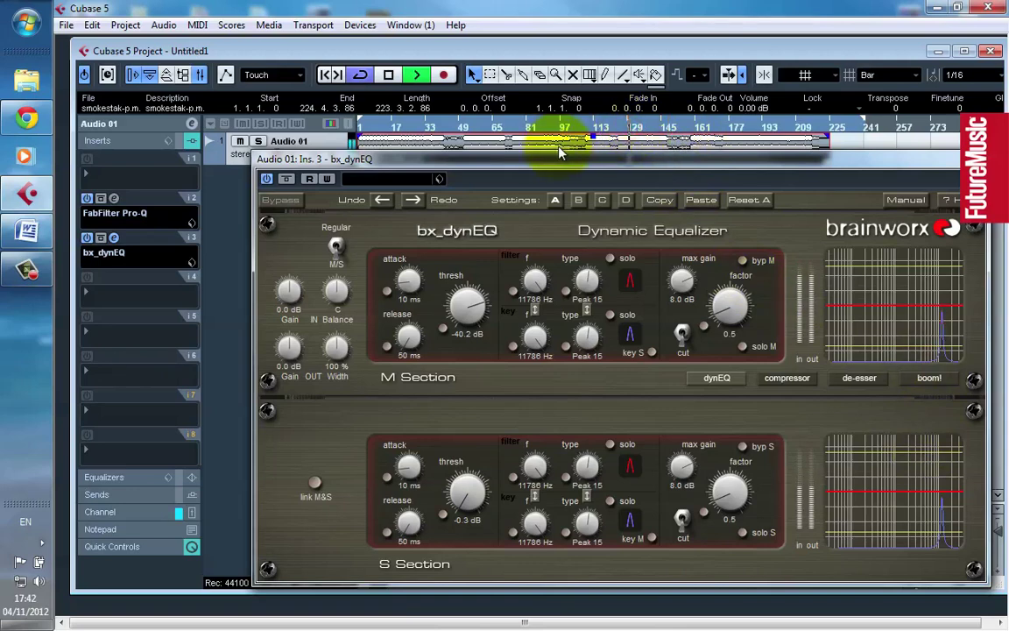
key(space)
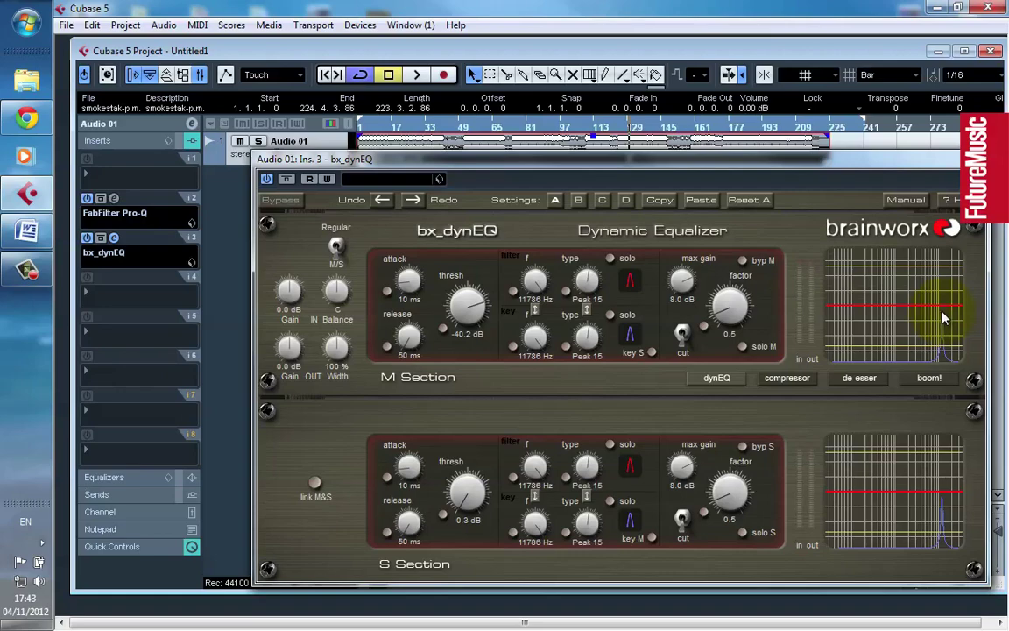
drag(795, 165, 777, 132)
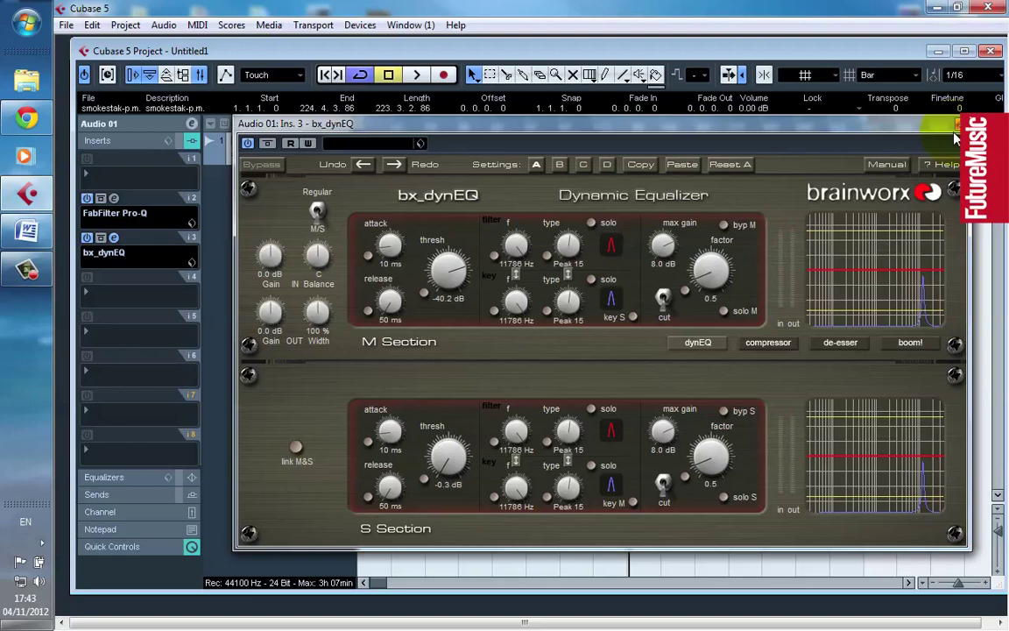
Open FabFilter Pro-Q from insert slot 2 and close it so bx_dynEQ is visible again.
click(113, 198)
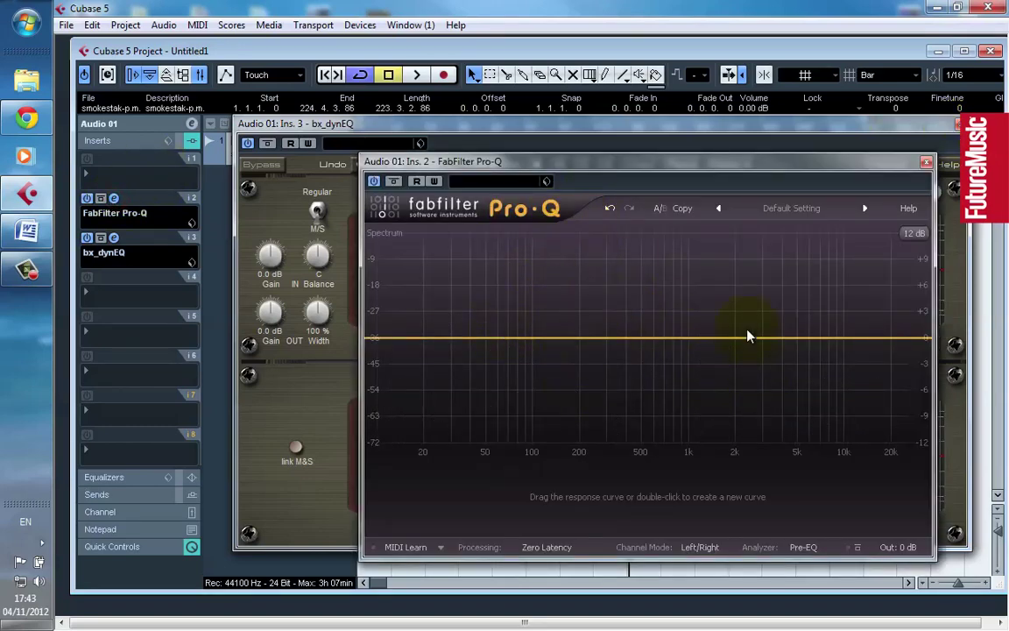
click(923, 164)
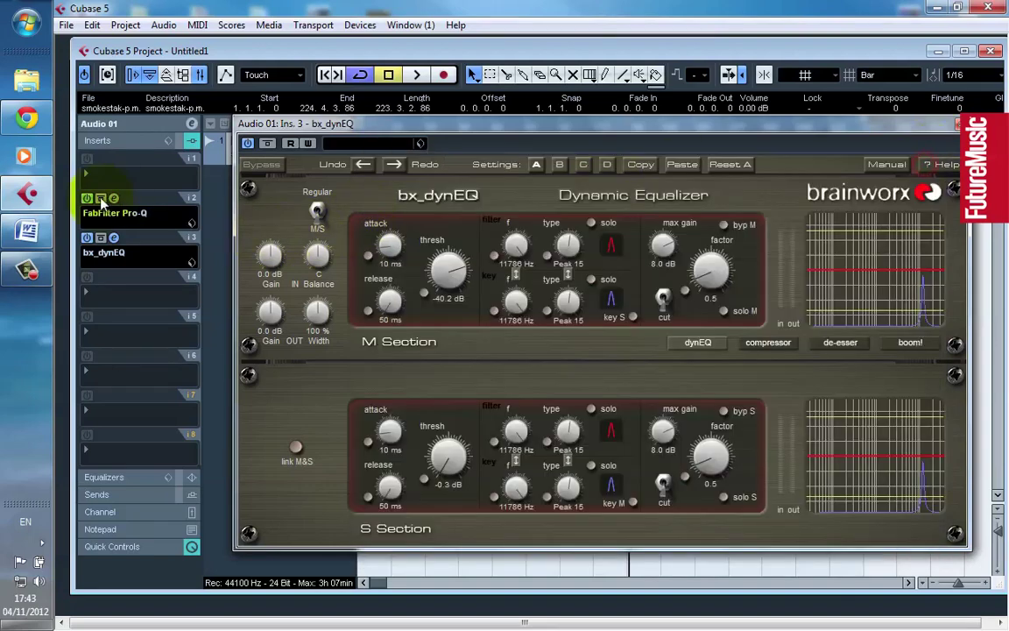
Switch bx_dynEQ to boom mode and start playback from the song start.
click(910, 343)
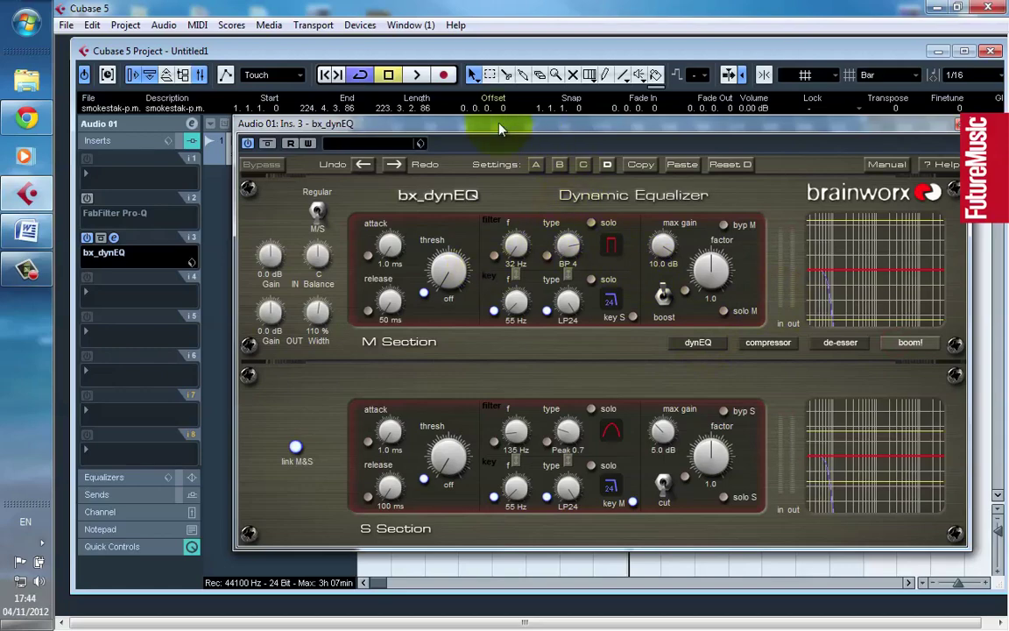
drag(484, 124, 563, 215)
click(392, 129)
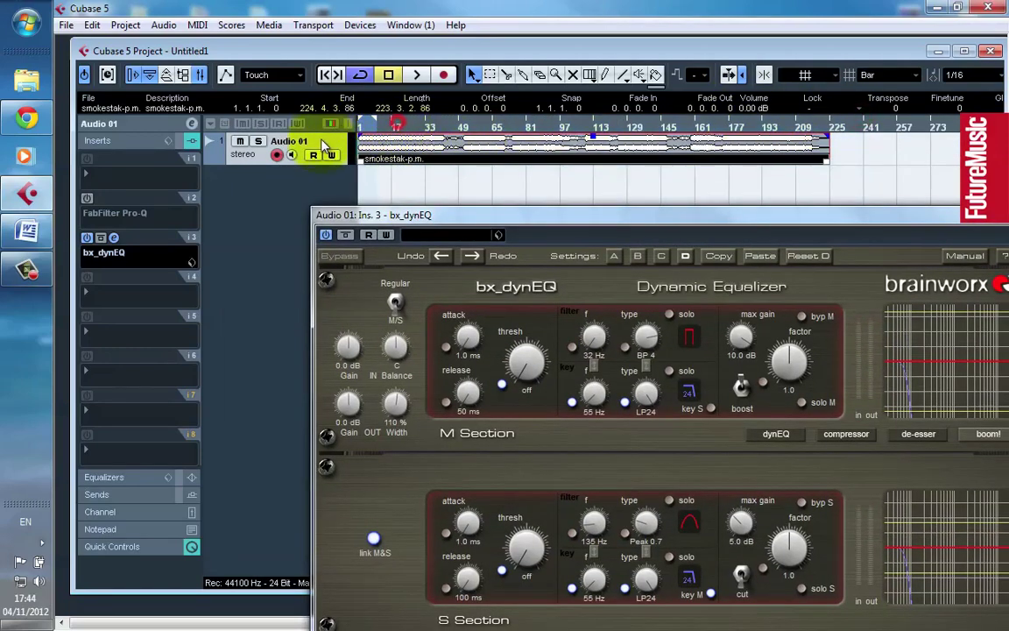
key(h)
key(space)
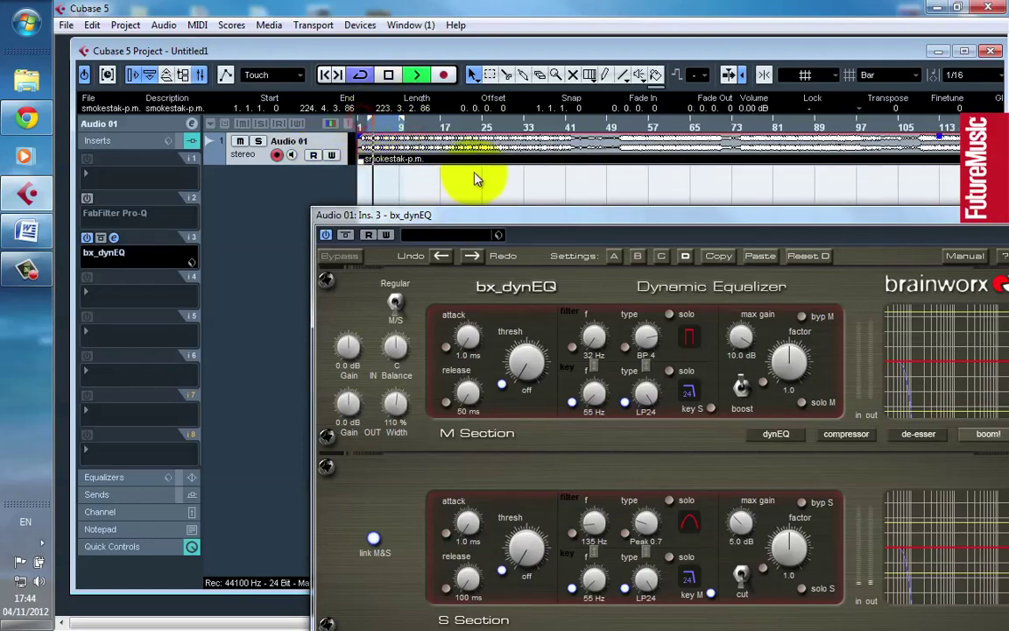
Tune the M-section filter to 73 Hz and its threshold to -24.9 dB.
drag(552, 221, 444, 139)
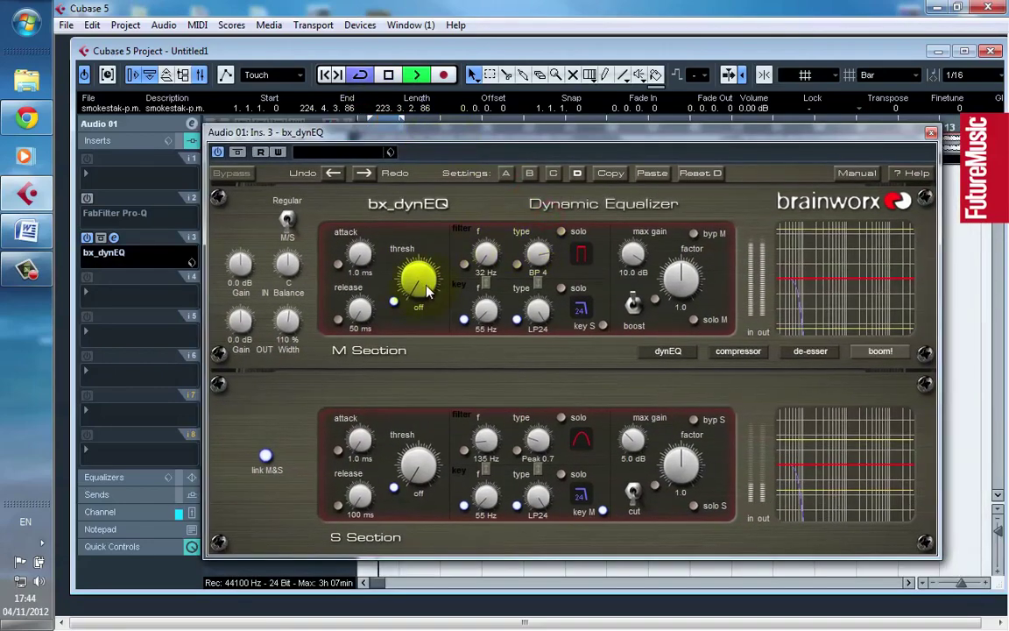
drag(485, 255, 493, 263)
mouse_move(417, 280)
mouse_down()
mouse_move(419, 271)
mouse_move(426, 281)
mouse_up()
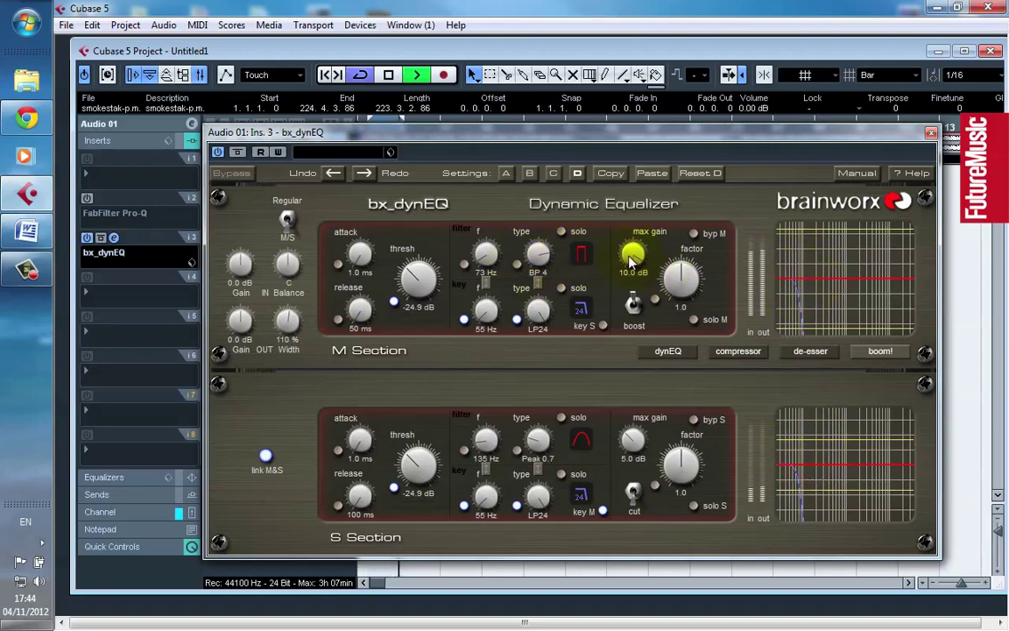
Lower the M-section max gain to 1.2 dB, factor to 0.6, and filter frequency to 52 Hz.
drag(632, 256, 628, 377)
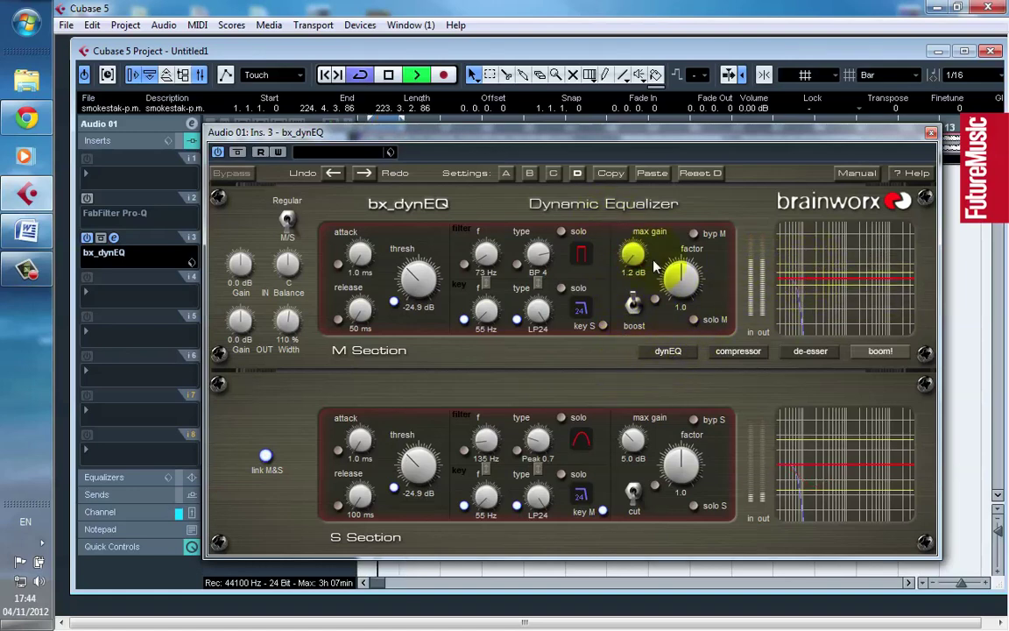
drag(679, 282, 682, 305)
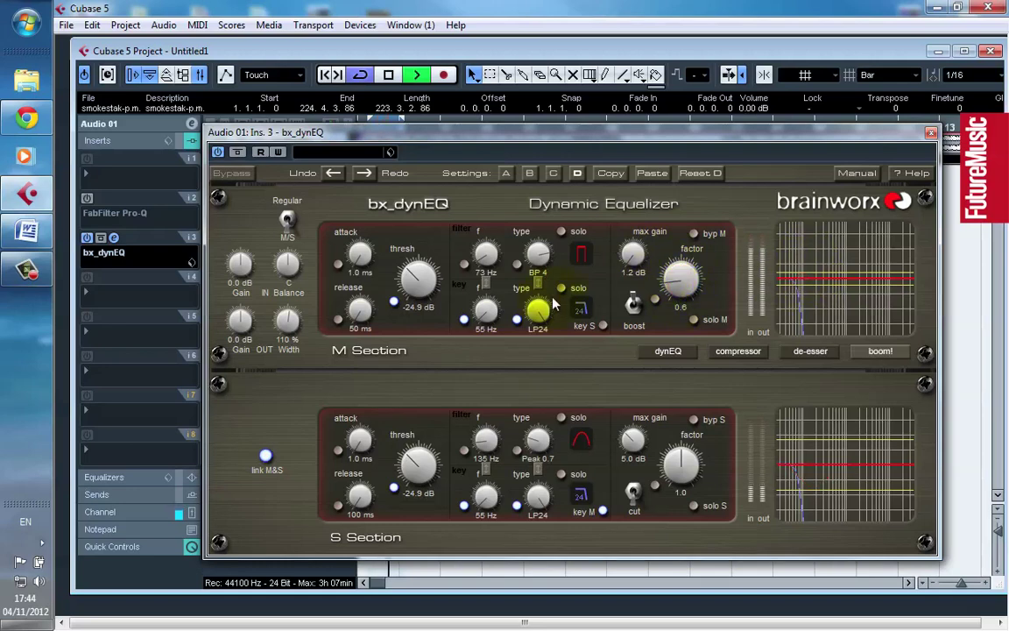
drag(486, 260, 490, 273)
drag(488, 261, 489, 268)
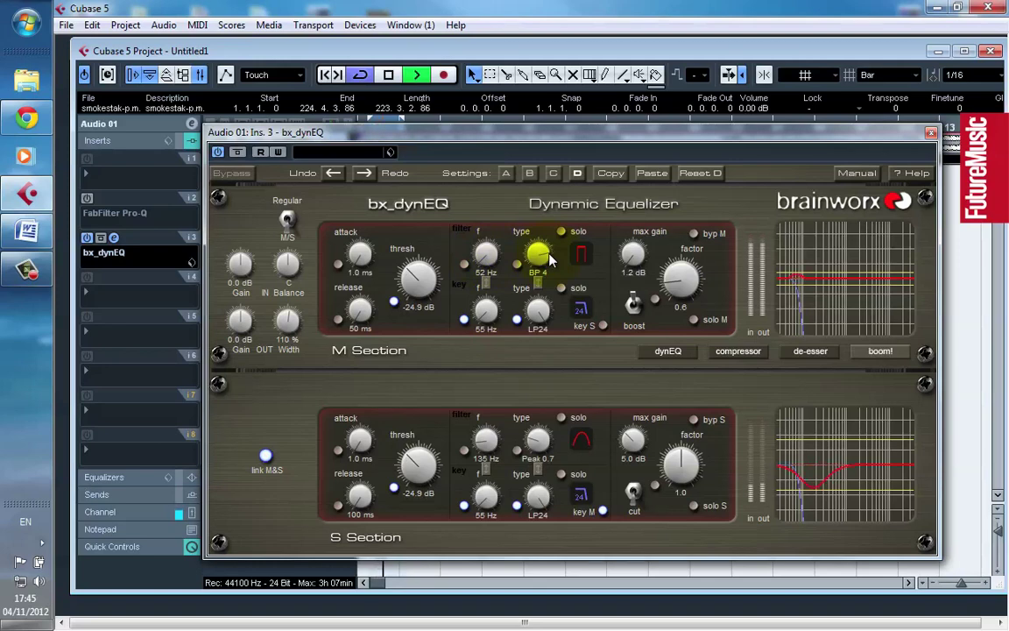
Add a narrow Bell boost around 32 Hz in FabFilter Pro-Q, then close its window.
click(114, 198)
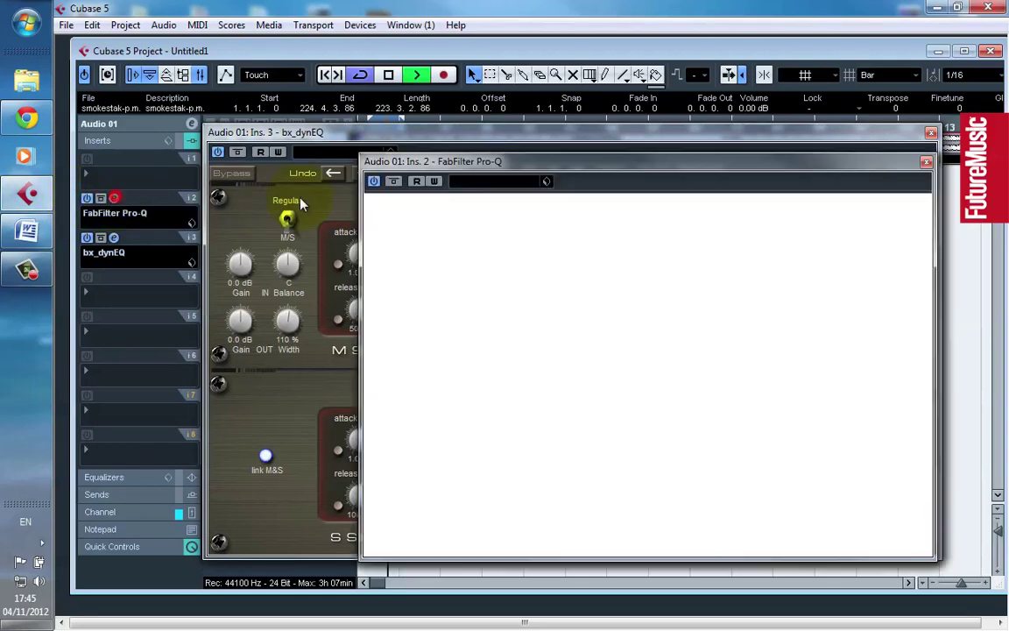
click(453, 335)
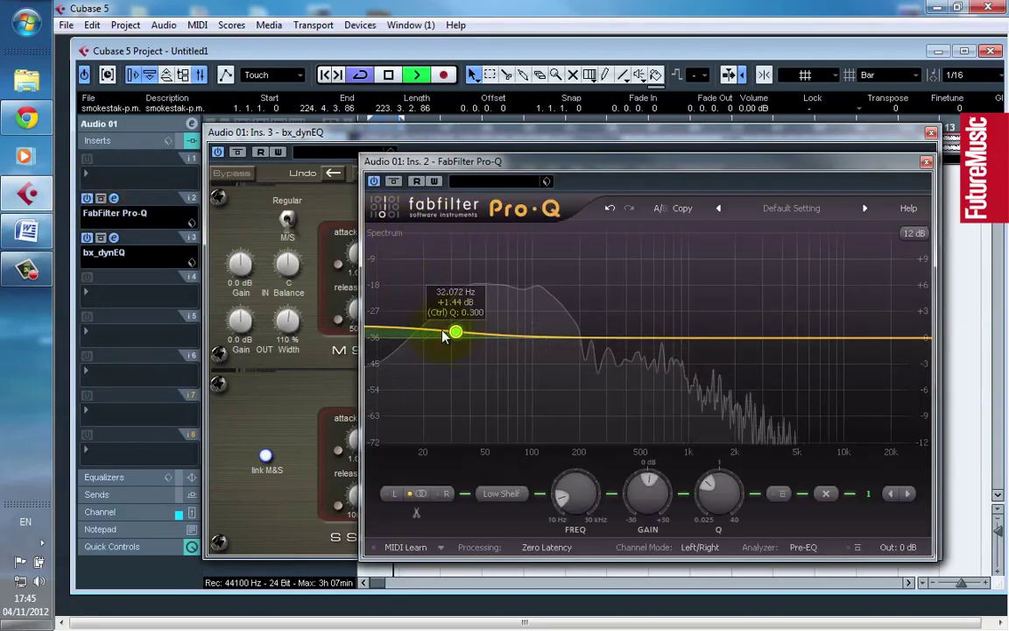
click(501, 493)
click(516, 513)
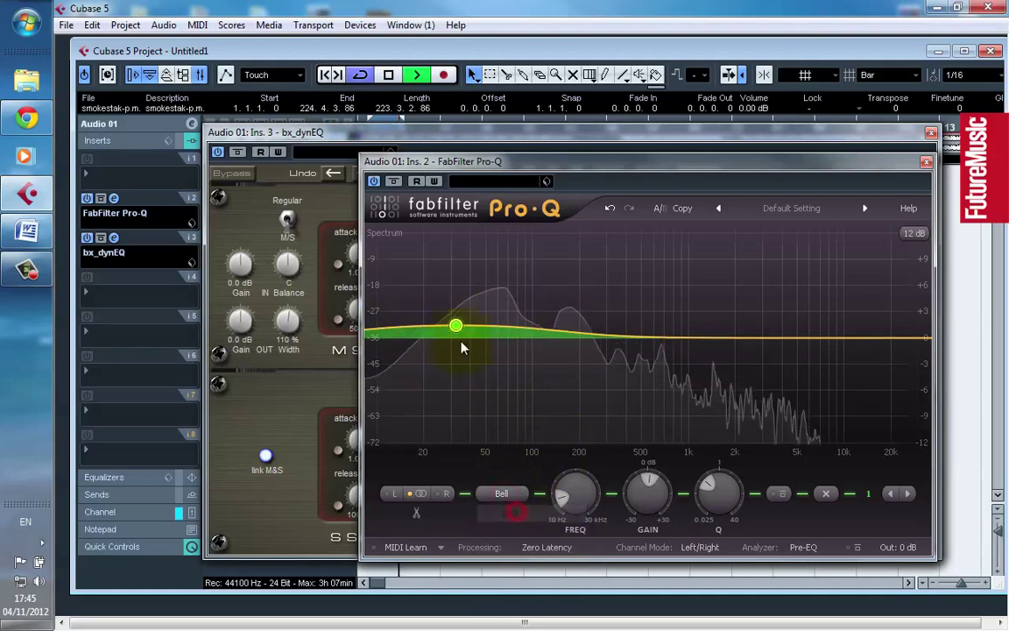
drag(719, 492, 719, 478)
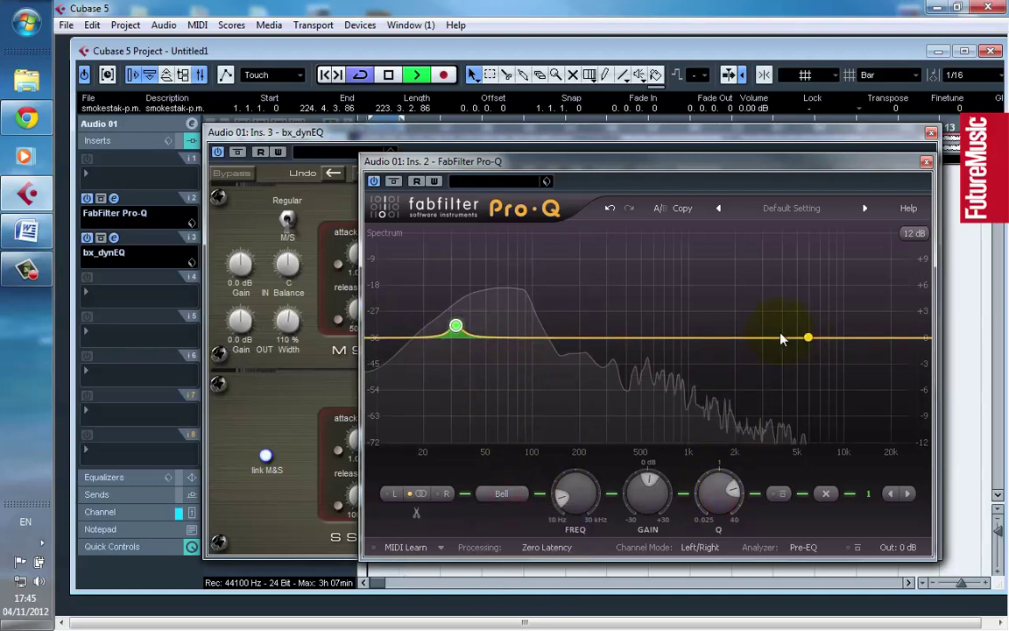
click(927, 164)
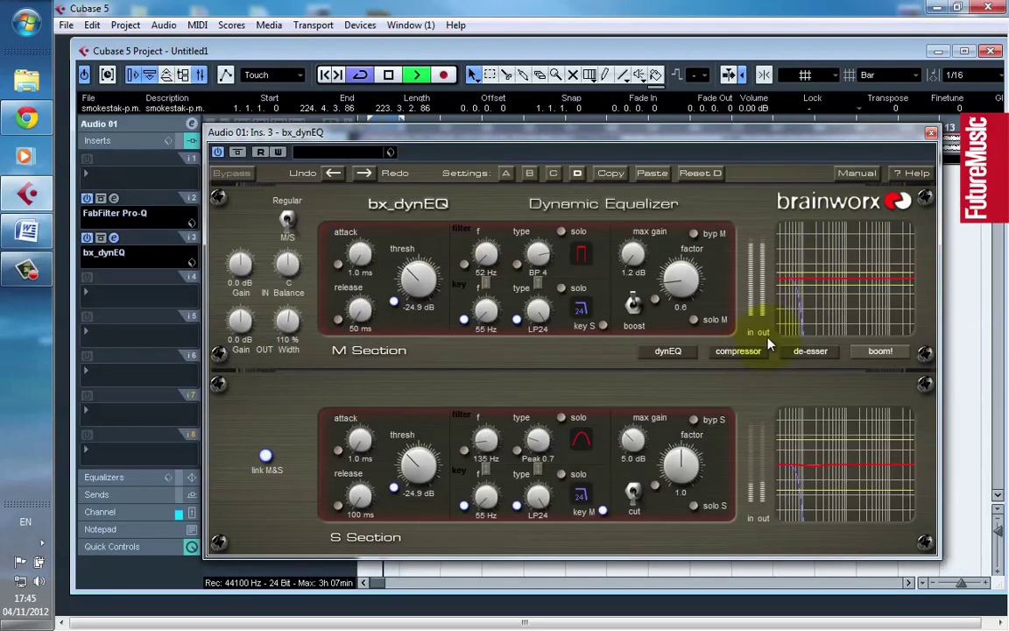
Solo the M-section boom band and play it to audition, then stop and close bx_dynEQ.
key(space)
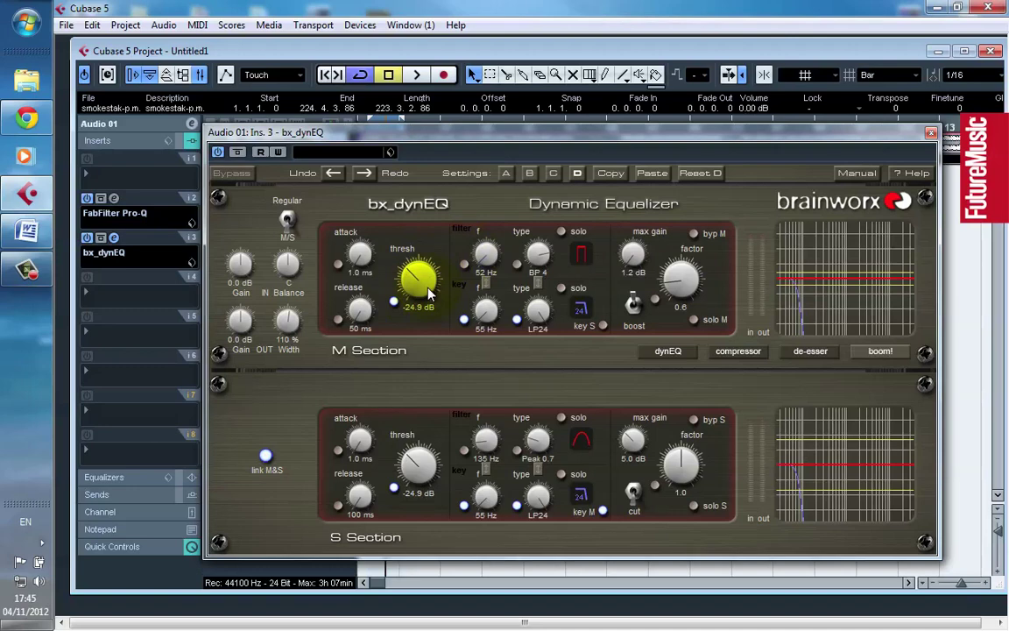
click(561, 231)
key(space)
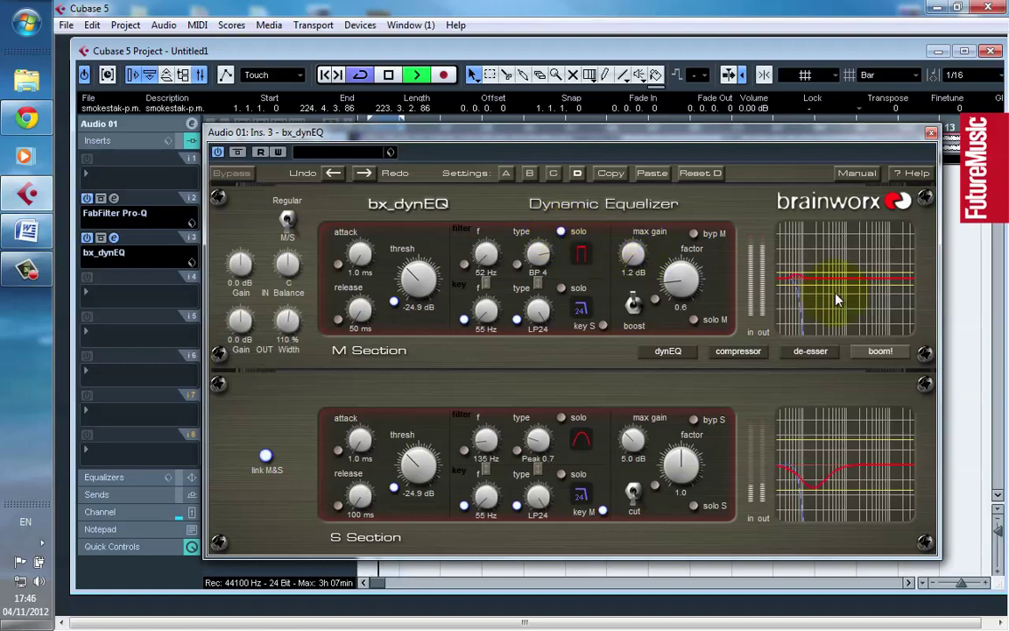
key(space)
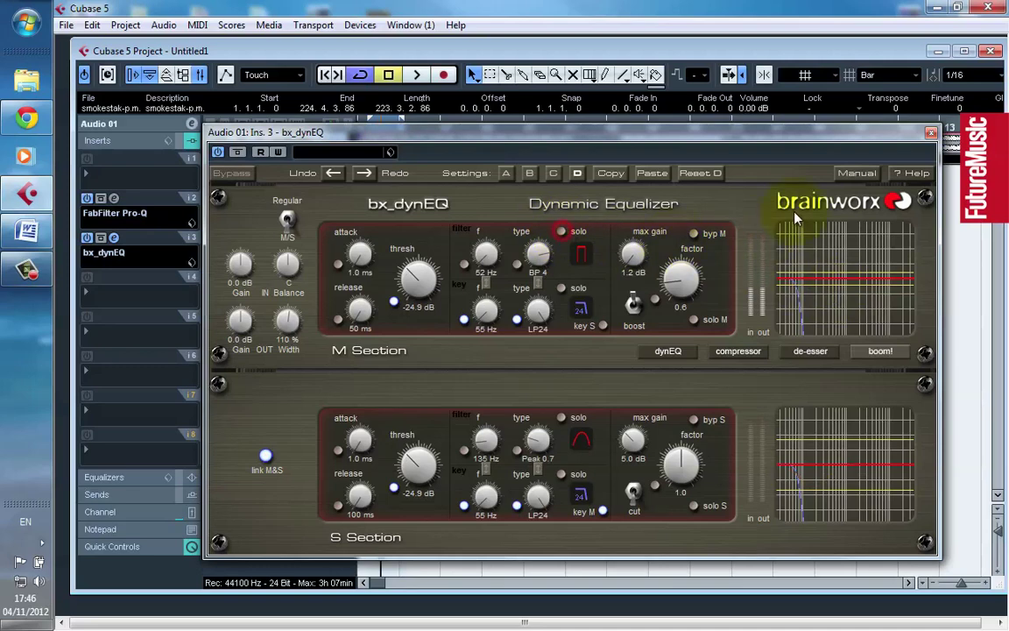
click(930, 134)
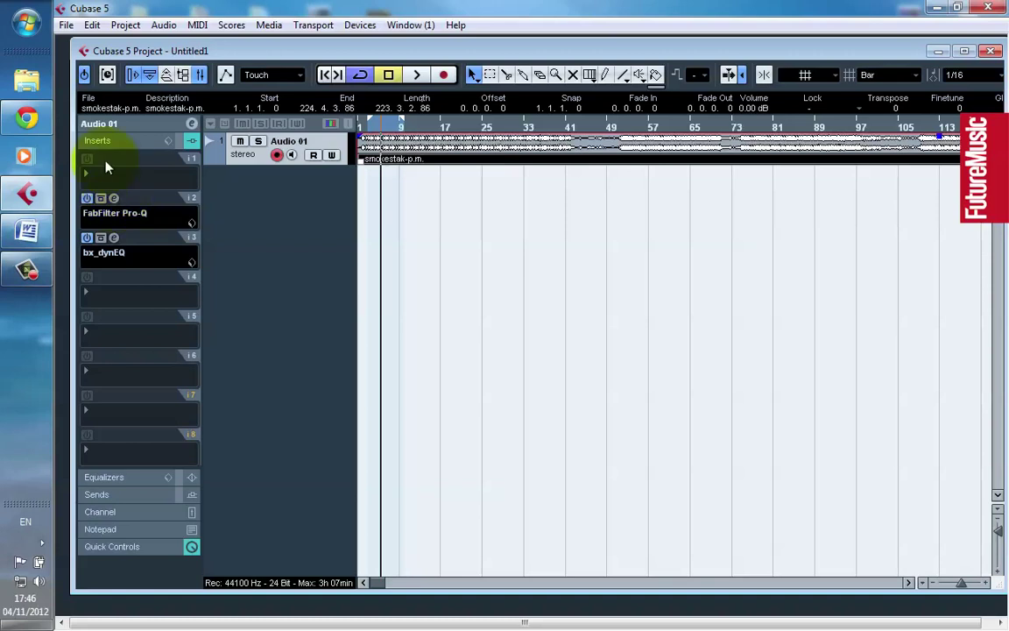
Move the project cursor to just before bar 9 on the ruler.
click(401, 122)
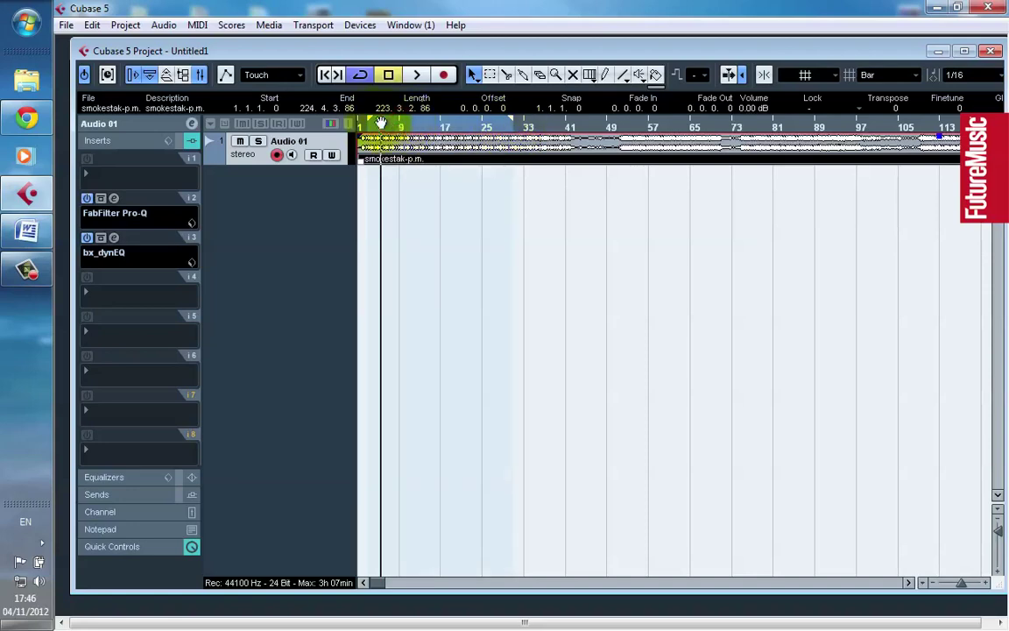